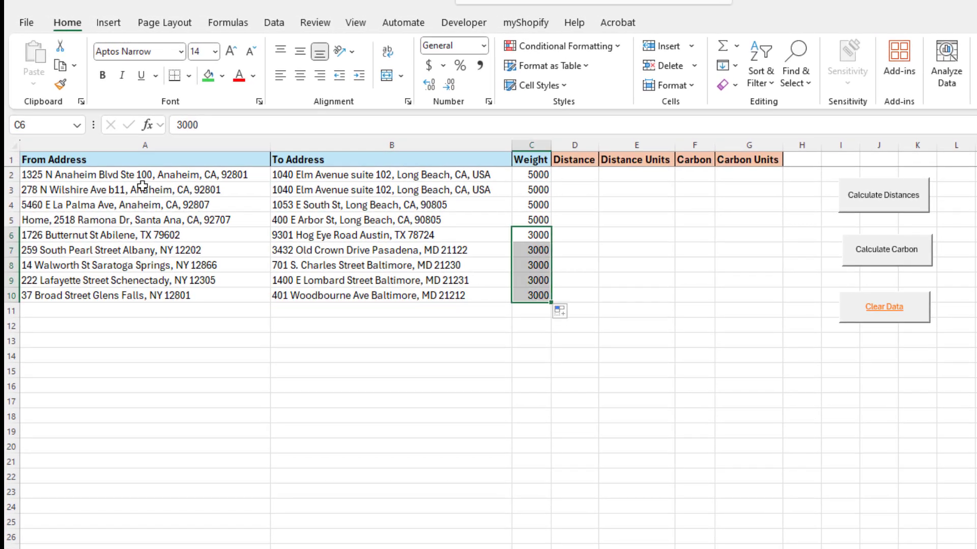
Review the From Address, To Address and Weight entries in rows 2 to 10 of the Data sheet
{"action": "left_click", "coordinate": [109, 145]}
{"action": "mouse_move", "coordinate": [132, 174]}
{"action": "left_mouse_down"}
{"action": "mouse_move", "coordinate": [356, 249]}
{"action": "mouse_move", "coordinate": [397, 309]}
{"action": "left_mouse_up"}
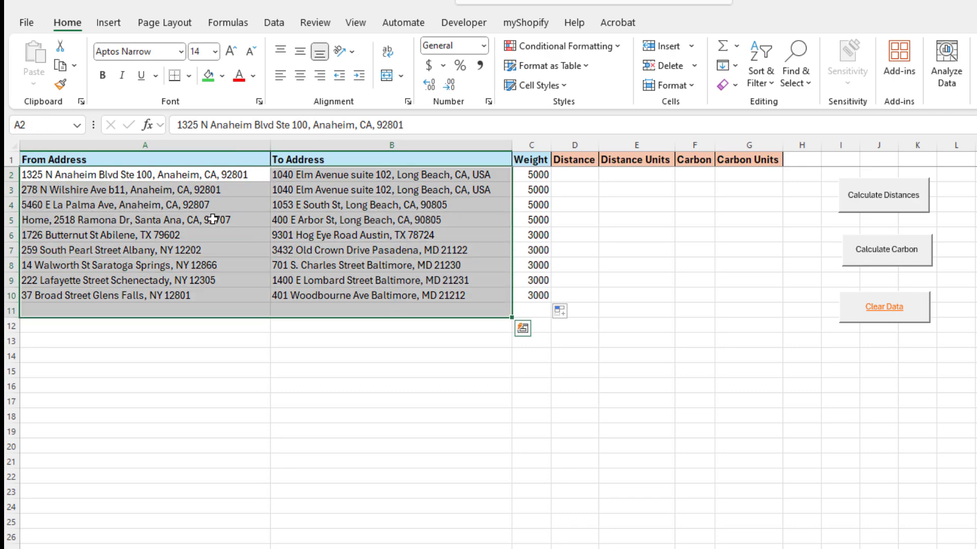
{"action": "left_click", "coordinate": [138, 174]}
{"action": "left_click", "coordinate": [331, 178]}
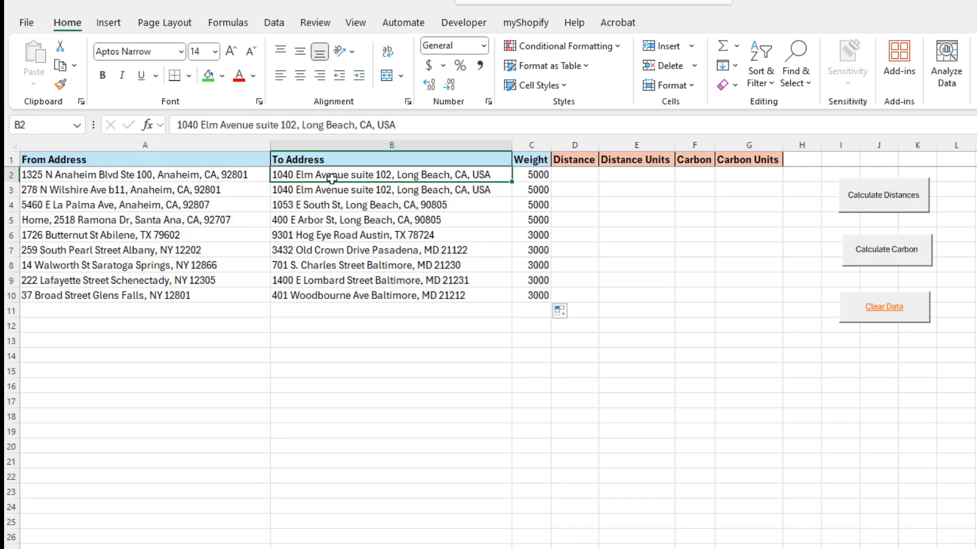
{"action": "left_click", "coordinate": [115, 174]}
{"action": "left_click", "coordinate": [322, 178]}
{"action": "left_click_drag", "start_coordinate": [130, 178], "coordinate": [364, 289]}
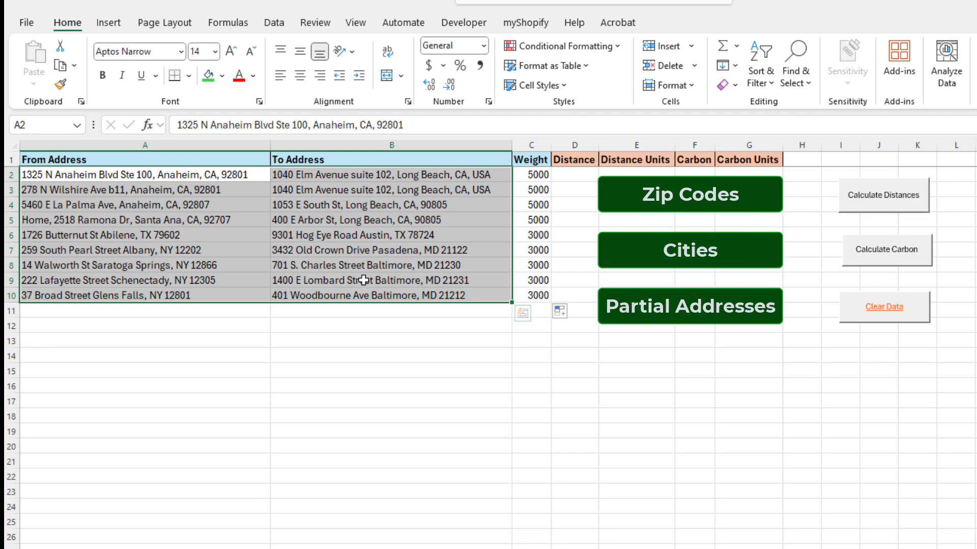
{"action": "left_click_drag", "start_coordinate": [150, 173], "coordinate": [208, 275]}
{"action": "left_click_drag", "start_coordinate": [351, 174], "coordinate": [364, 300]}
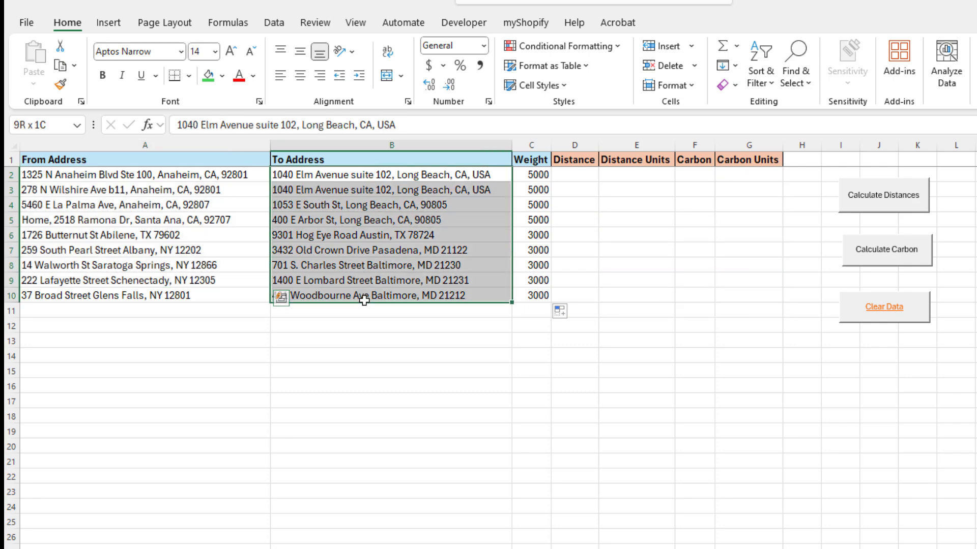
{"action": "left_click_drag", "start_coordinate": [364, 300], "coordinate": [364, 300]}
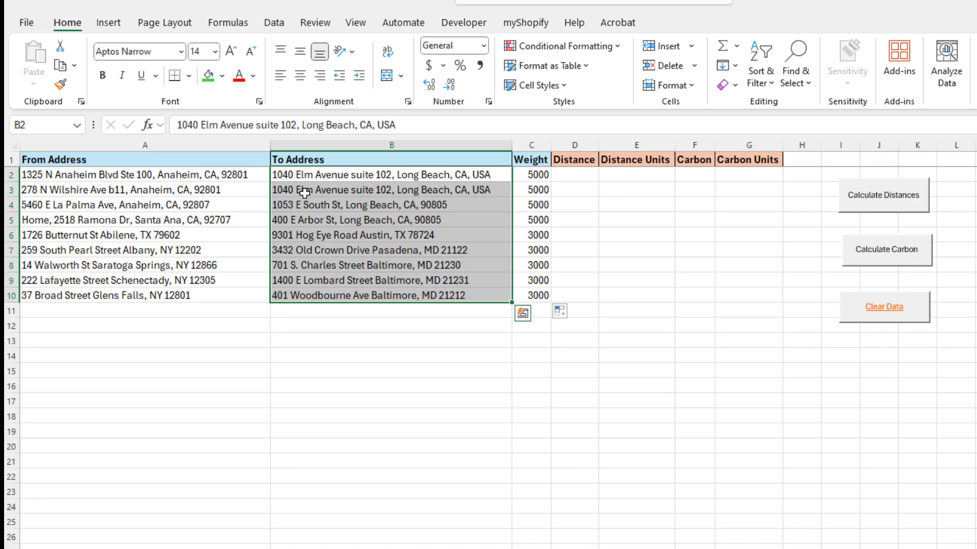
{"action": "left_click_drag", "start_coordinate": [531, 169], "coordinate": [529, 298]}
{"action": "left_click_drag", "start_coordinate": [105, 173], "coordinate": [532, 174]}
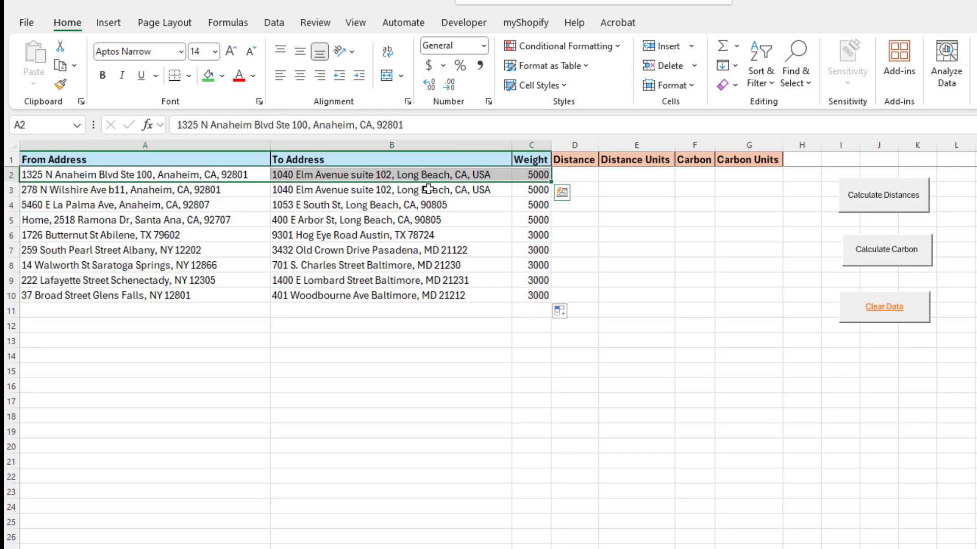
{"action": "left_click", "coordinate": [212, 176]}
{"action": "left_click", "coordinate": [344, 178]}
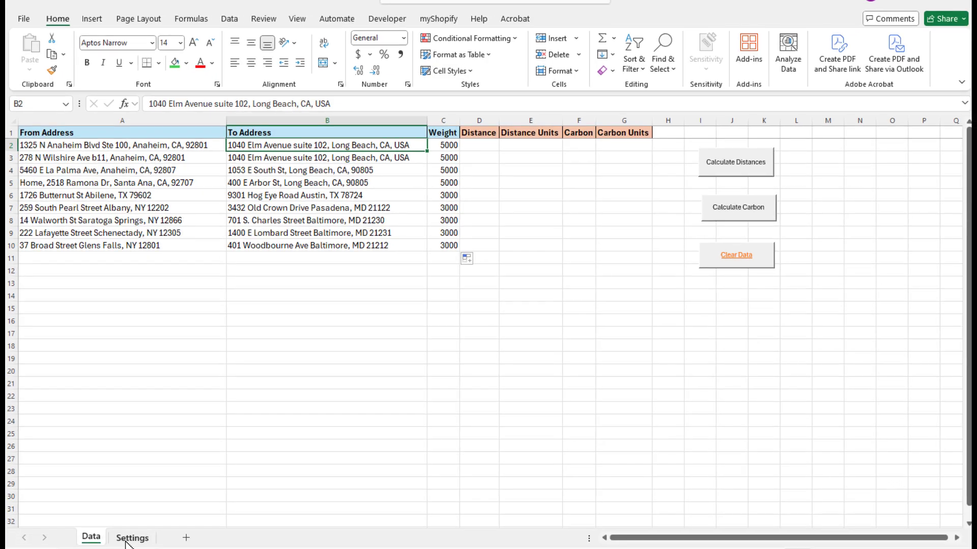
Go to the Settings sheet and inspect the Distance Units choices and the Weight Units setting
{"action": "left_click", "coordinate": [131, 536]}
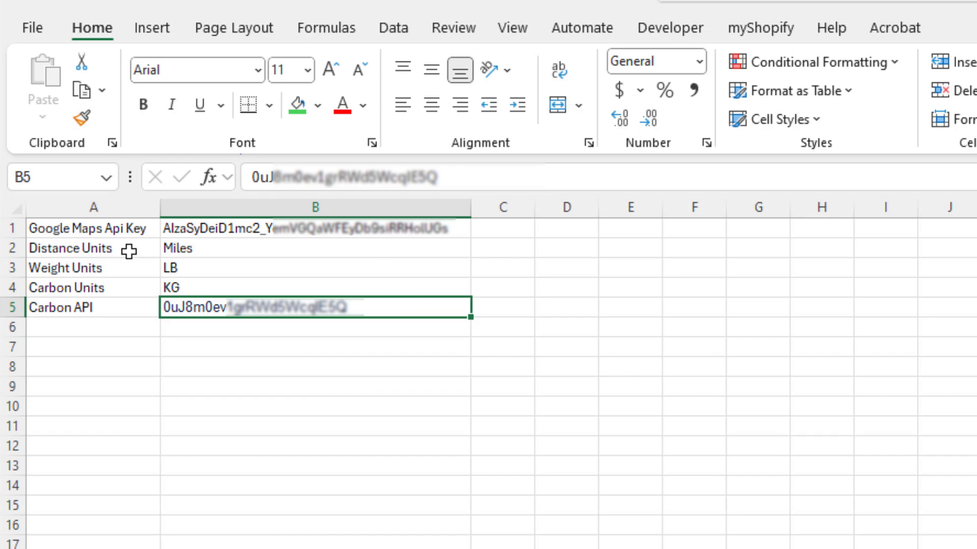
{"action": "left_click", "coordinate": [270, 244]}
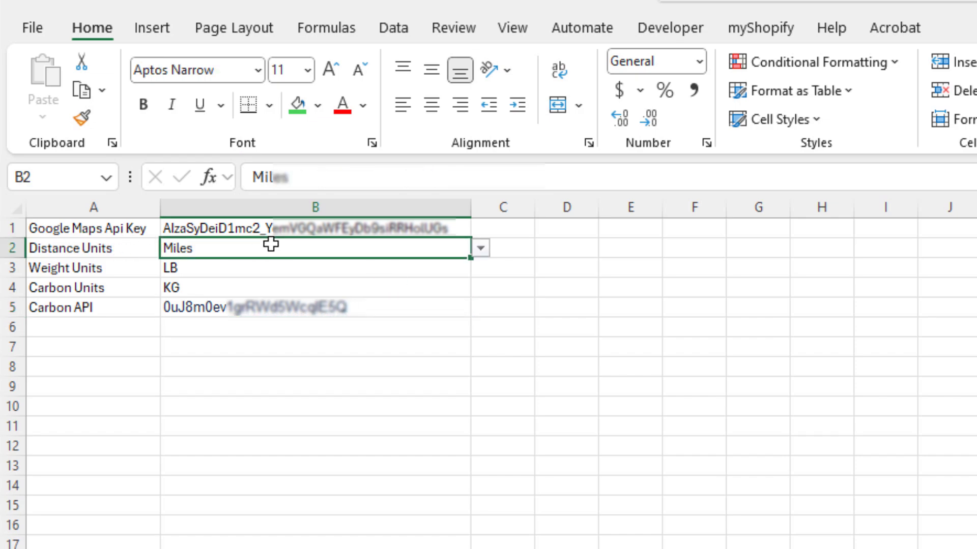
{"action": "left_click", "coordinate": [481, 248]}
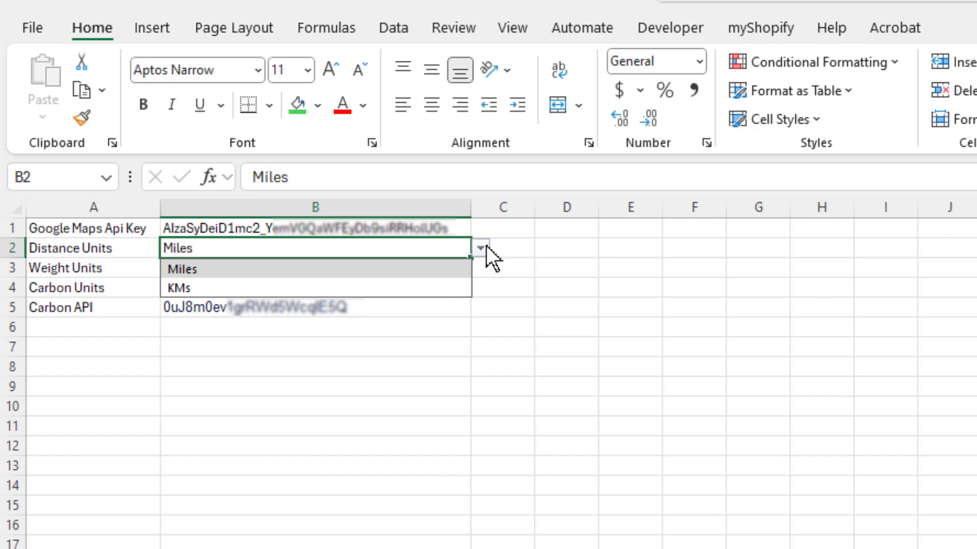
{"action": "left_click", "coordinate": [486, 247]}
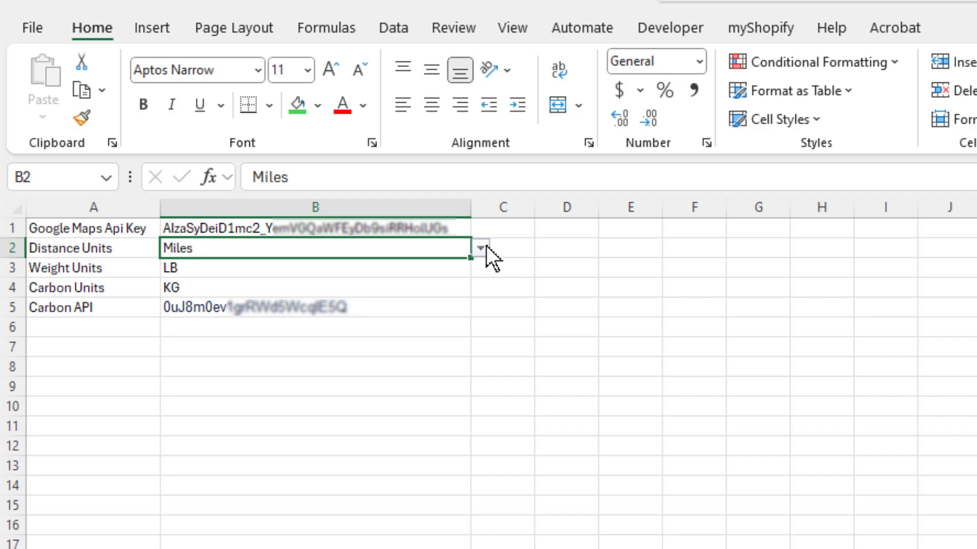
{"action": "left_click", "coordinate": [211, 263]}
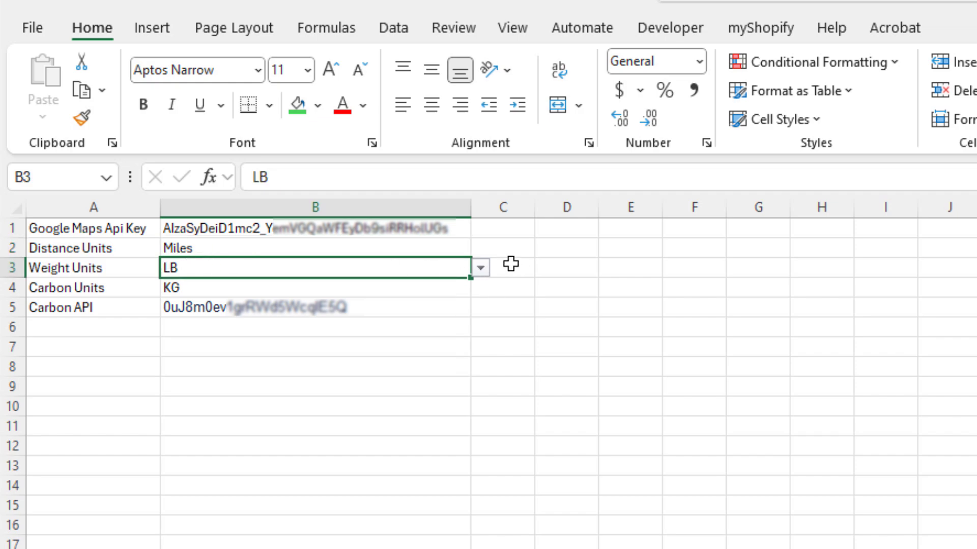
{"action": "key", "text": "ctrl+Page_Up"}
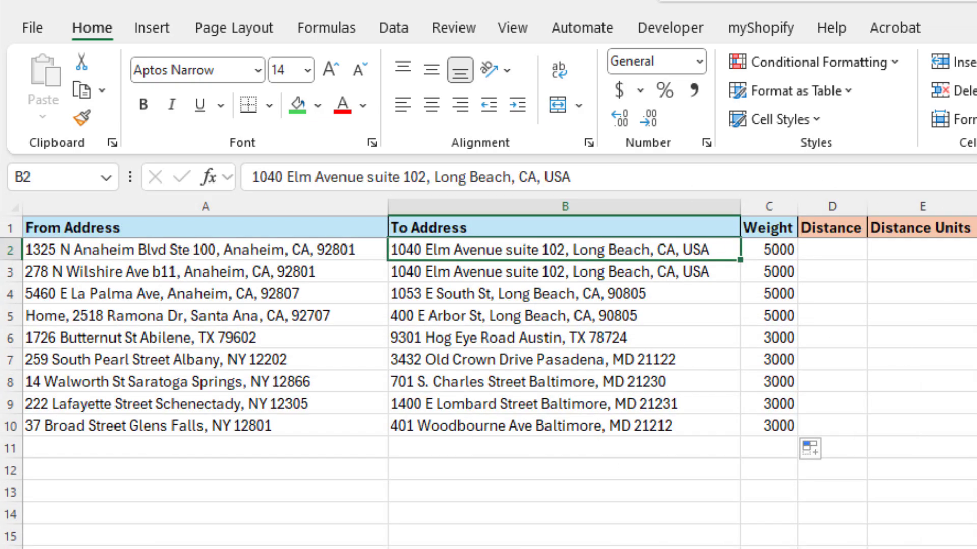
{"action": "key", "text": "ctrl+Page_Down"}
{"action": "left_click", "coordinate": [221, 252]}
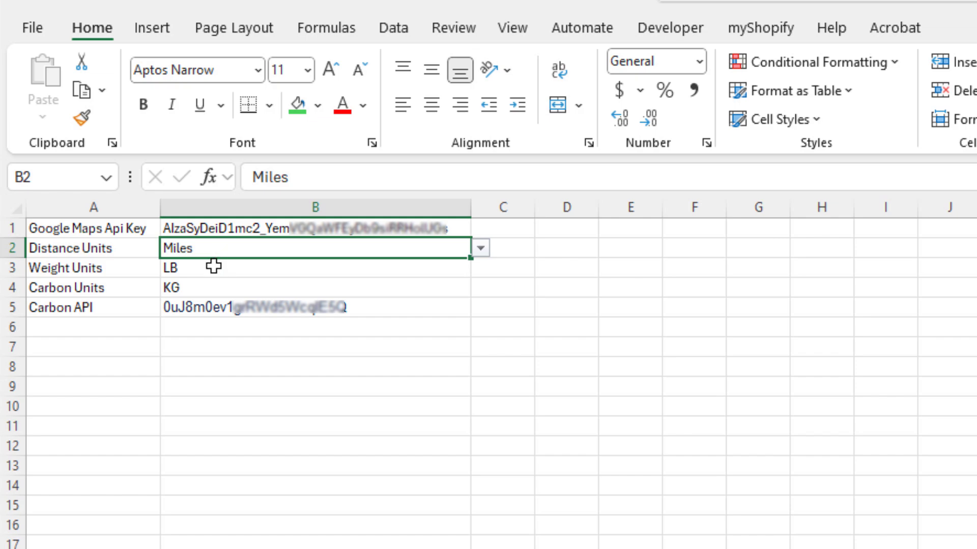
{"action": "left_click", "coordinate": [214, 265]}
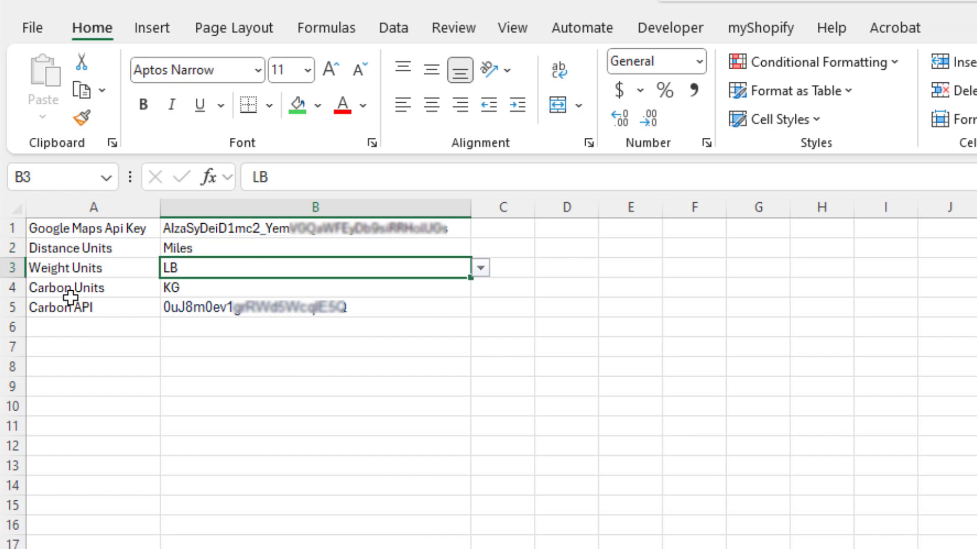
Inspect the Carbon Units setting and the list of units it offers
{"action": "left_click_drag", "start_coordinate": [61, 290], "coordinate": [234, 279]}
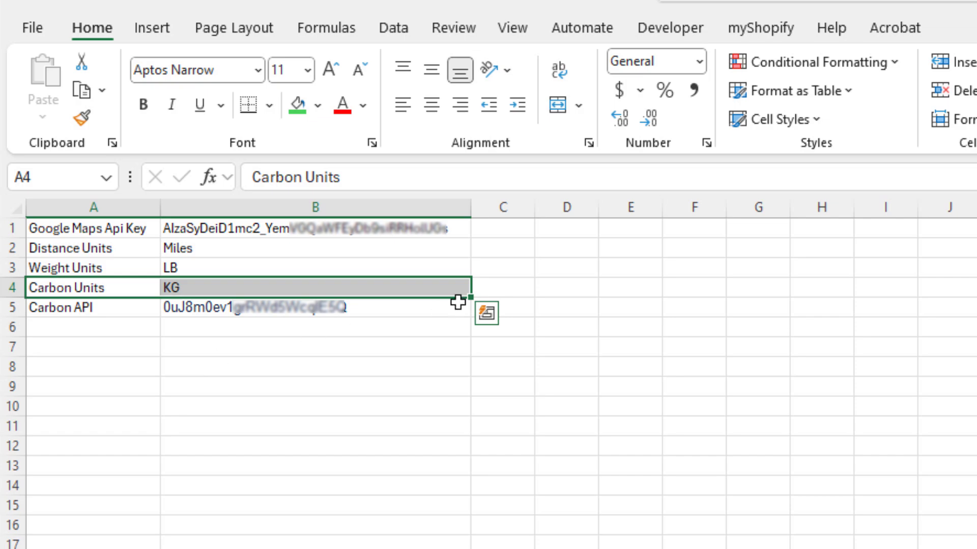
{"action": "left_click", "coordinate": [442, 283]}
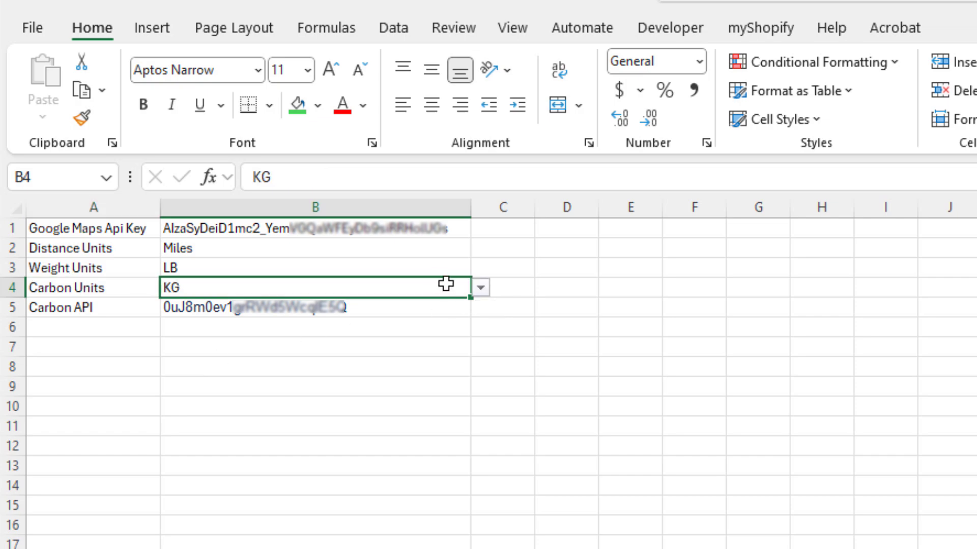
{"action": "left_click", "coordinate": [478, 285]}
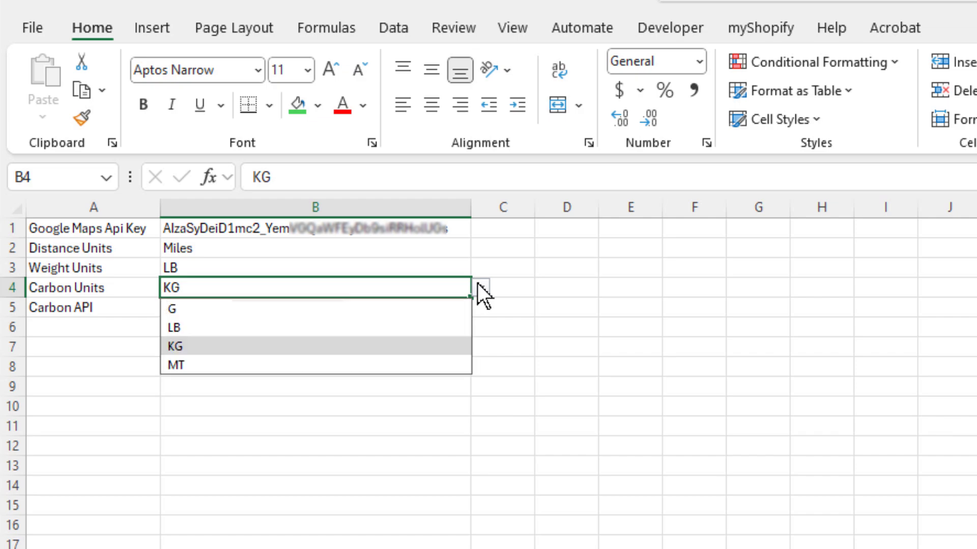
{"action": "left_click", "coordinate": [478, 285]}
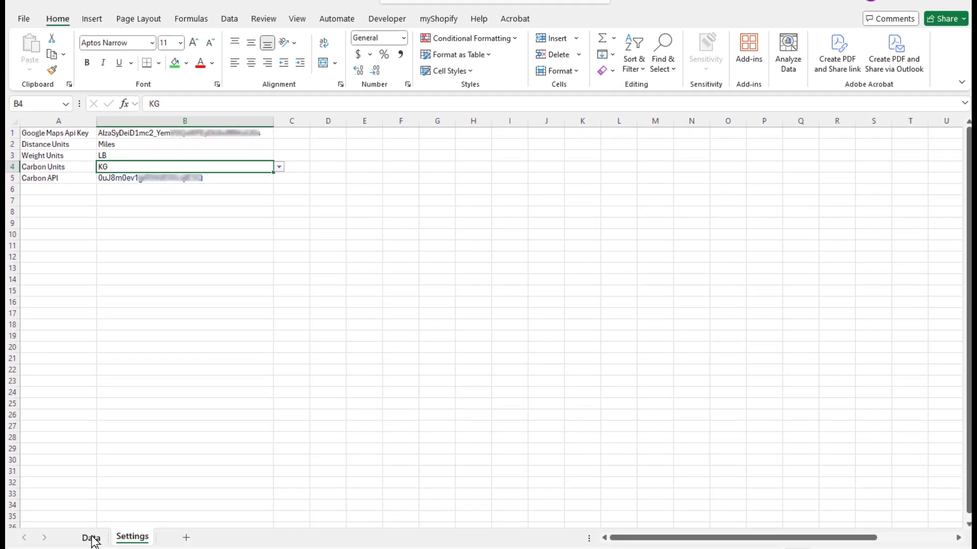
Check the Weight column on the Data sheet against the Weight Units setting on the Settings sheet
{"action": "left_click", "coordinate": [91, 537]}
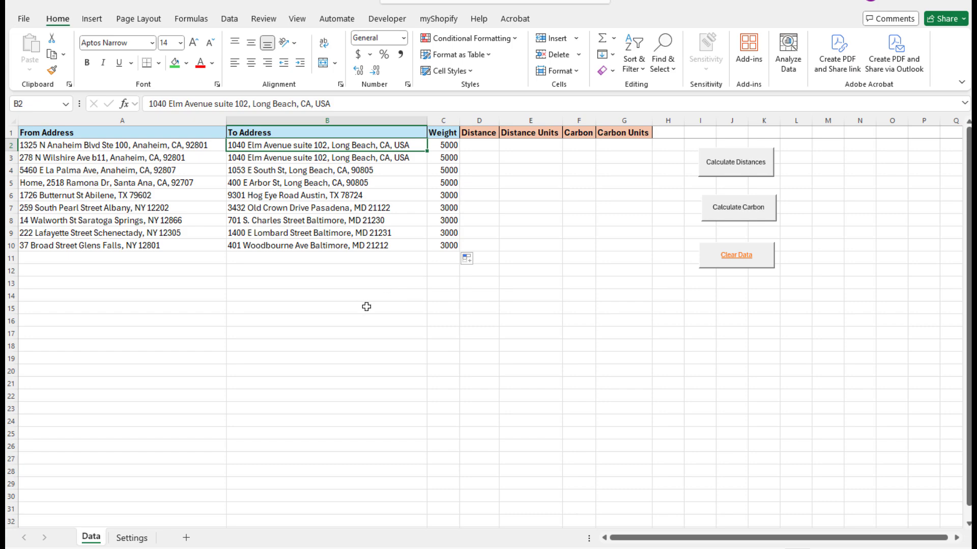
{"action": "left_click_drag", "start_coordinate": [443, 145], "coordinate": [445, 271]}
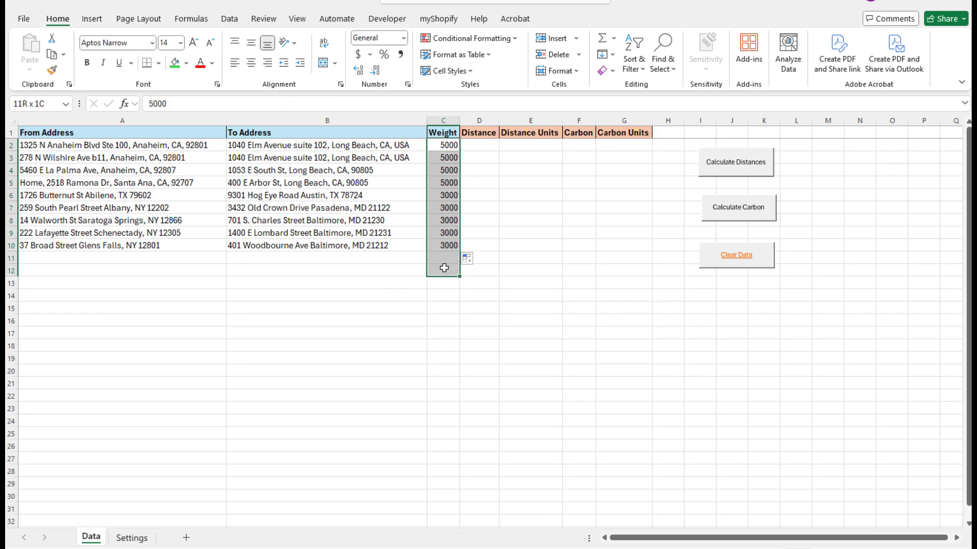
{"action": "left_click", "coordinate": [132, 539]}
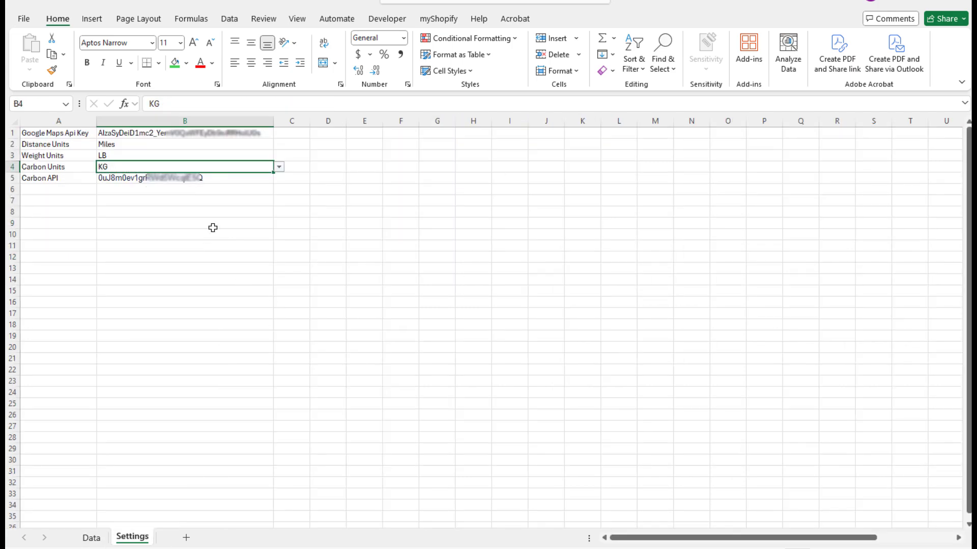
{"action": "left_click", "coordinate": [135, 156]}
Run the distance calculation for all address pairs on the Data sheet and dismiss the completion message
{"action": "left_click", "coordinate": [92, 538]}
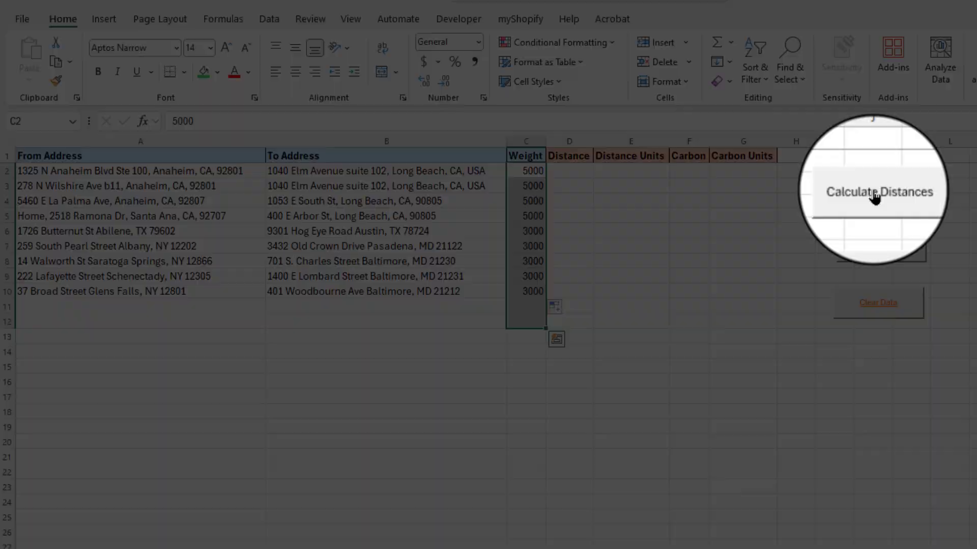
{"action": "left_click", "coordinate": [875, 194]}
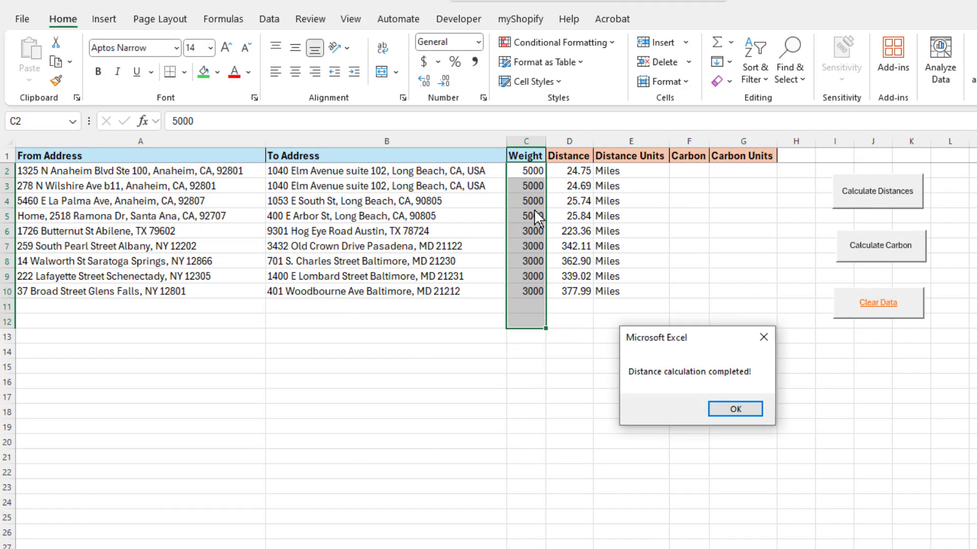
{"action": "left_click", "coordinate": [722, 407]}
Review the calculated distances for the address pairs in rows 2 and 7
{"action": "left_click_drag", "start_coordinate": [139, 175], "coordinate": [297, 171]}
{"action": "left_click", "coordinate": [224, 170]}
{"action": "left_click", "coordinate": [360, 172]}
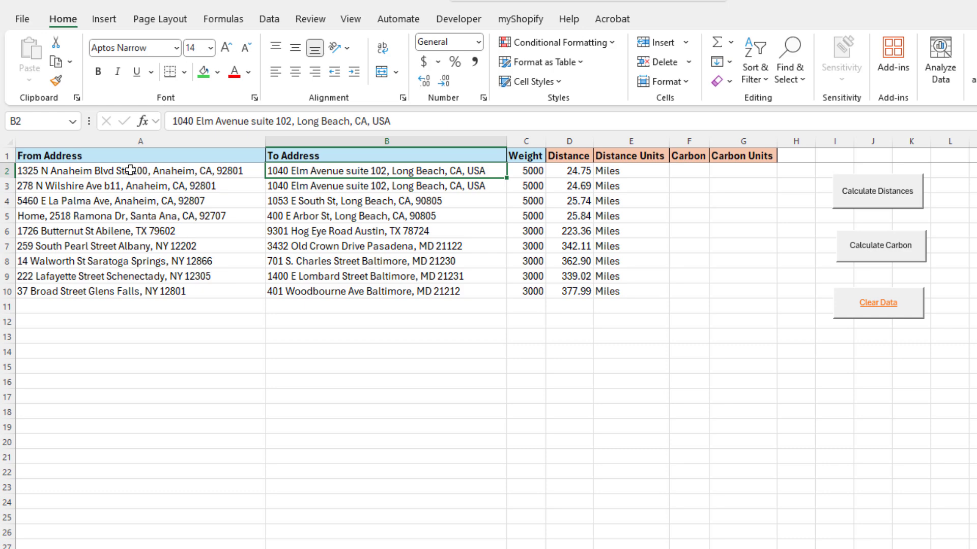
{"action": "left_click_drag", "start_coordinate": [130, 171], "coordinate": [579, 172]}
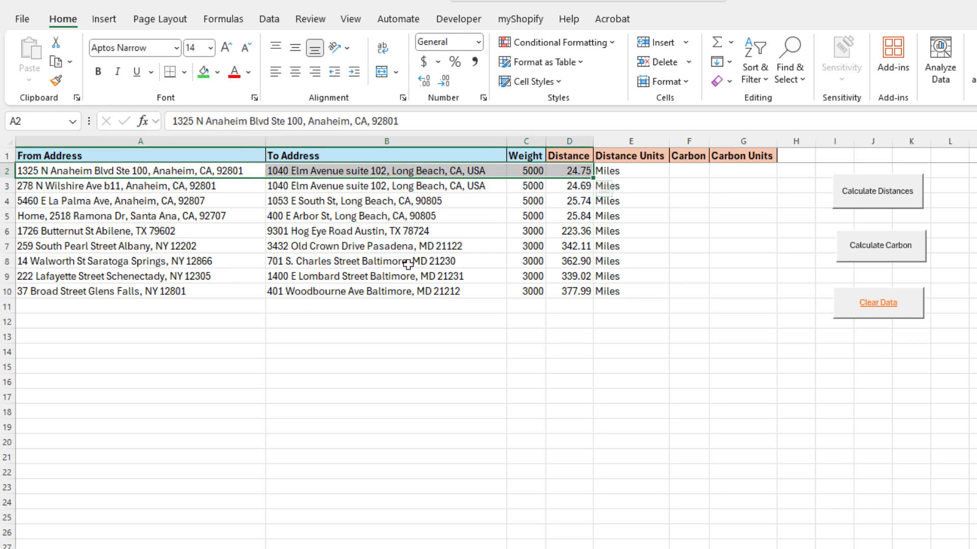
{"action": "left_click", "coordinate": [155, 247]}
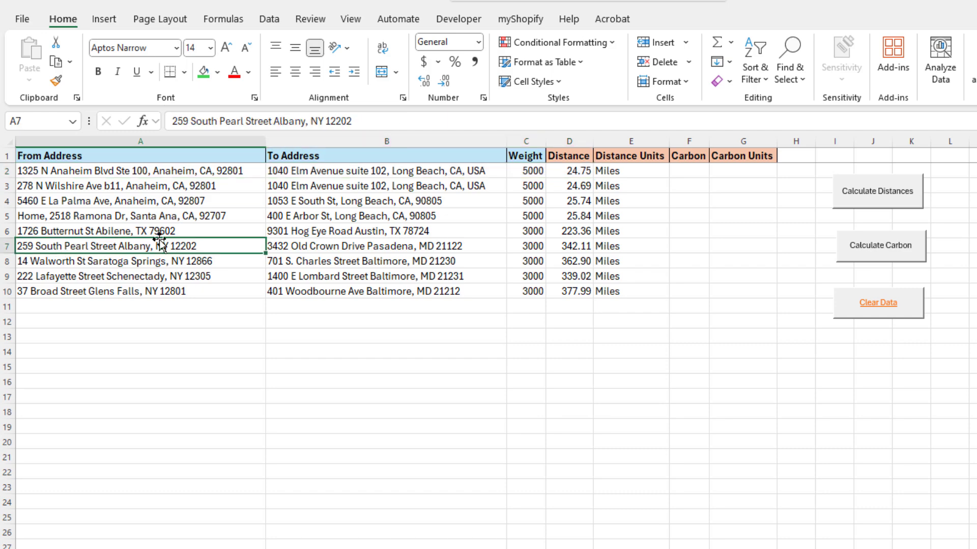
{"action": "left_click", "coordinate": [340, 244]}
{"action": "left_click", "coordinate": [570, 246]}
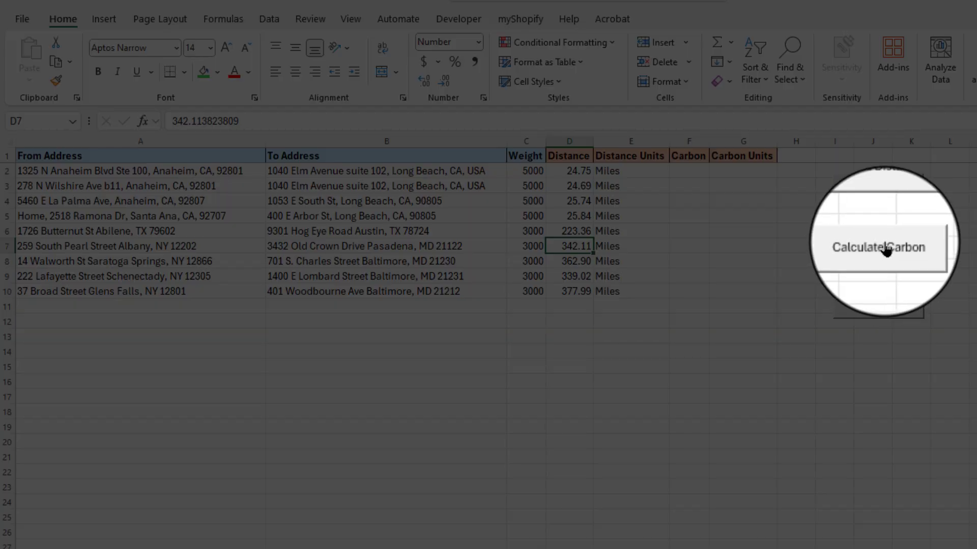
Run the carbon calculation for all shipments, dismiss the completion message and review the addresses, weight and distance in row 2
{"action": "left_click", "coordinate": [883, 250]}
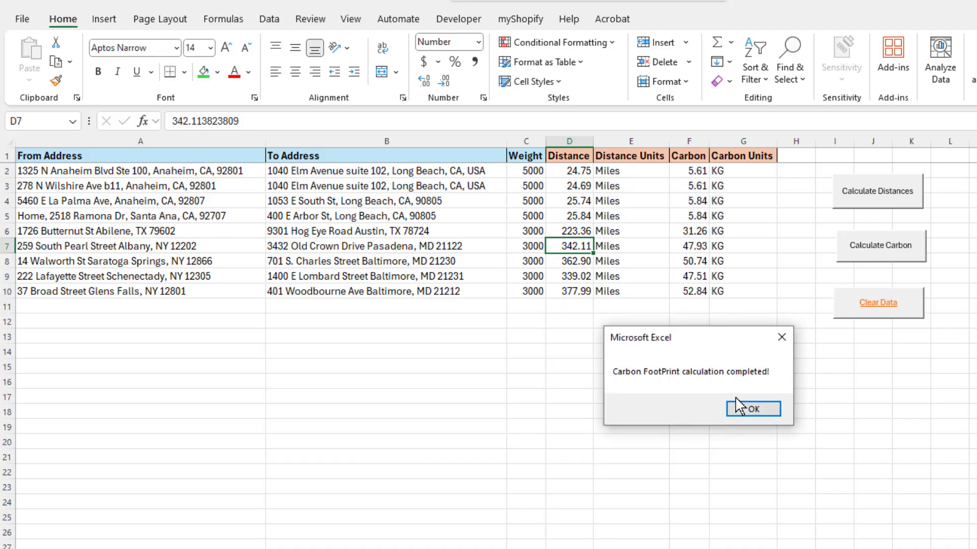
{"action": "left_click", "coordinate": [739, 407]}
{"action": "left_click_drag", "start_coordinate": [102, 174], "coordinate": [580, 175]}
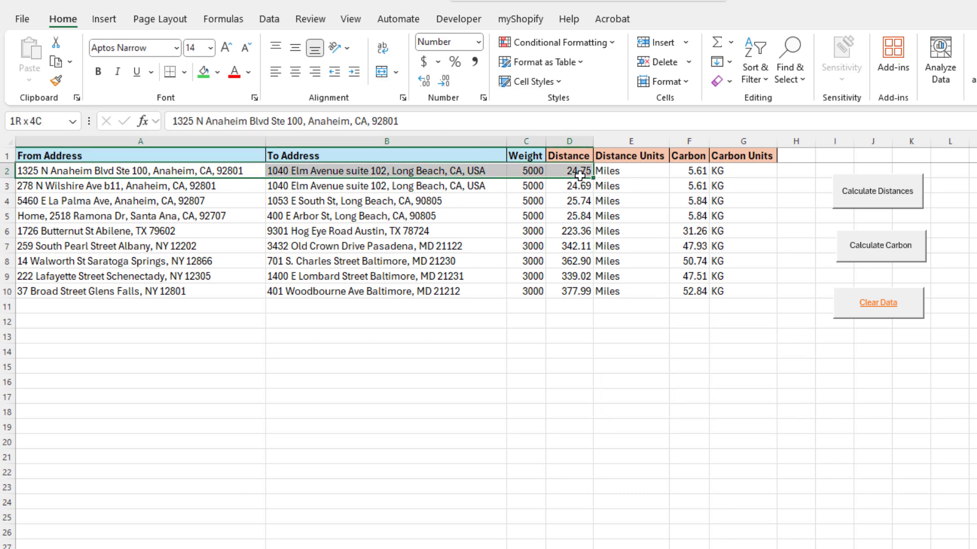
{"action": "left_click", "coordinate": [520, 171]}
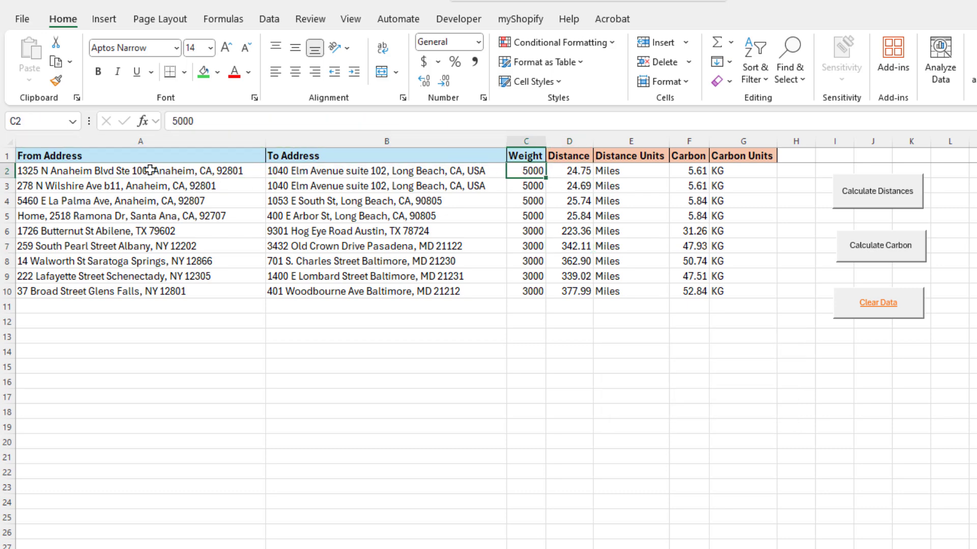
{"action": "left_click_drag", "start_coordinate": [150, 170], "coordinate": [349, 173]}
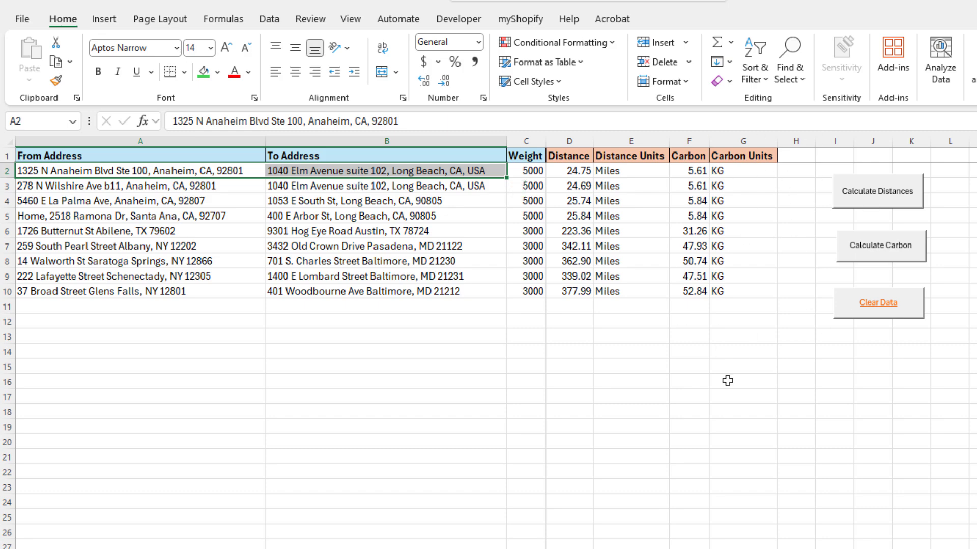
Set the Carbon Units on the Settings sheet to LB
{"action": "key", "text": "ctrl+Page_Down"}
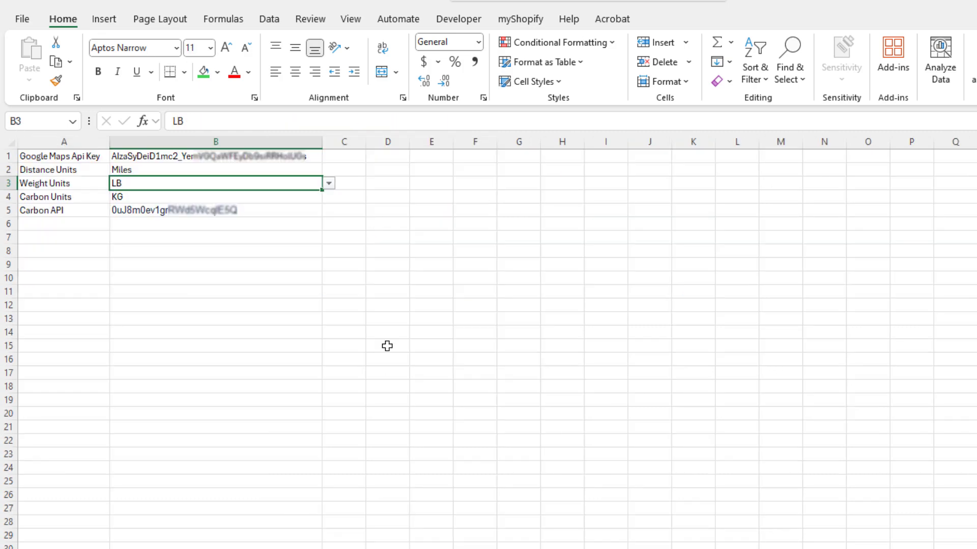
{"action": "left_click", "coordinate": [284, 197]}
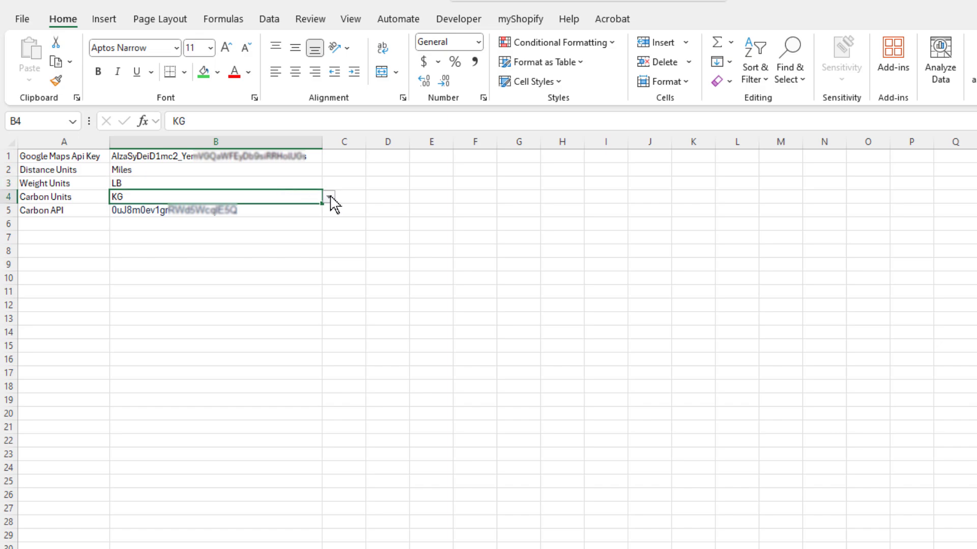
{"action": "left_click", "coordinate": [329, 197]}
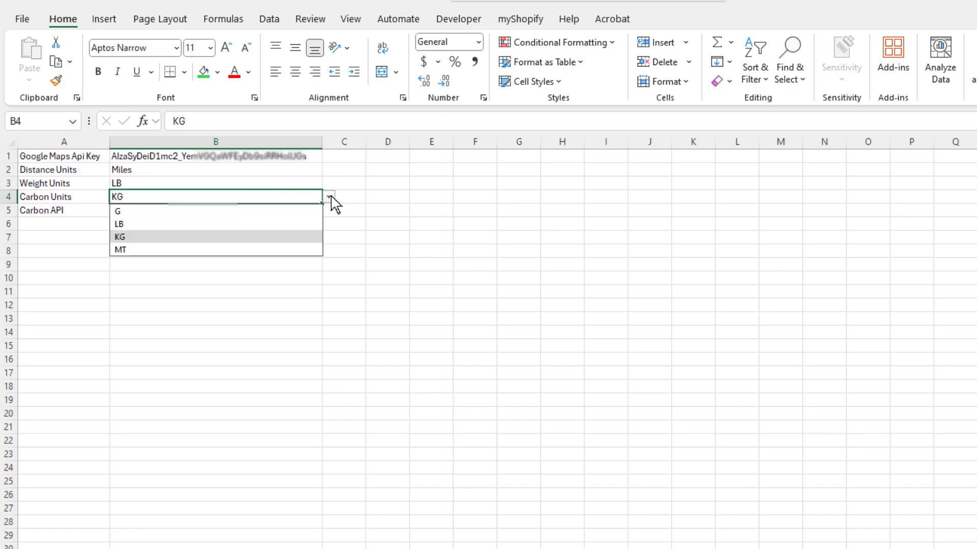
{"action": "left_click", "coordinate": [127, 224]}
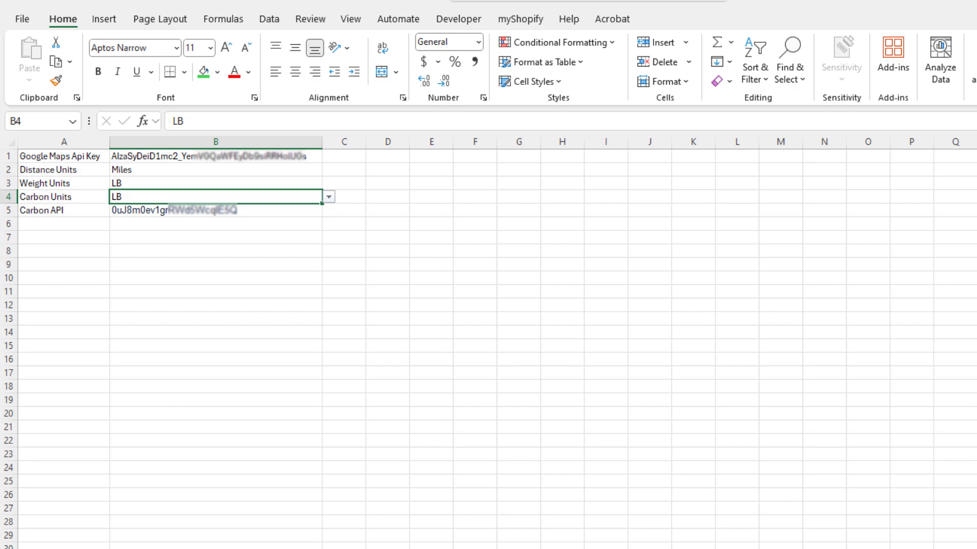
Rerun the carbon calculation for all shipments on the Data sheet and dismiss the completion message
{"action": "key", "text": "ctrl+Page_Up"}
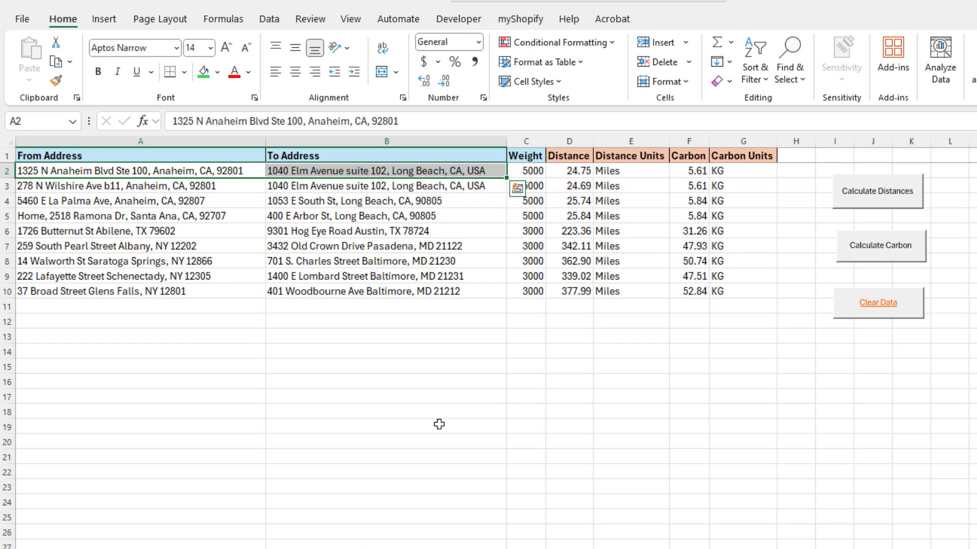
{"action": "left_click", "coordinate": [884, 249]}
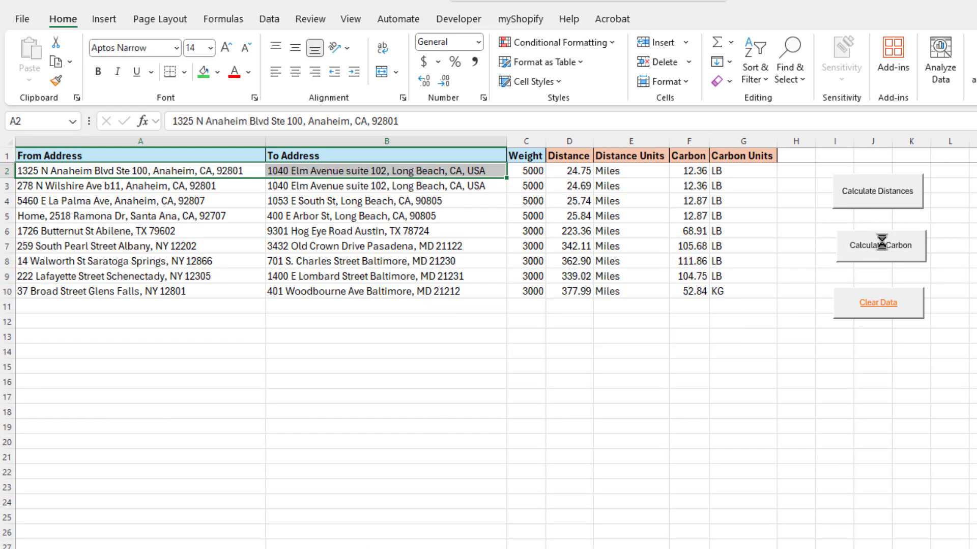
{"action": "left_click", "coordinate": [756, 410]}
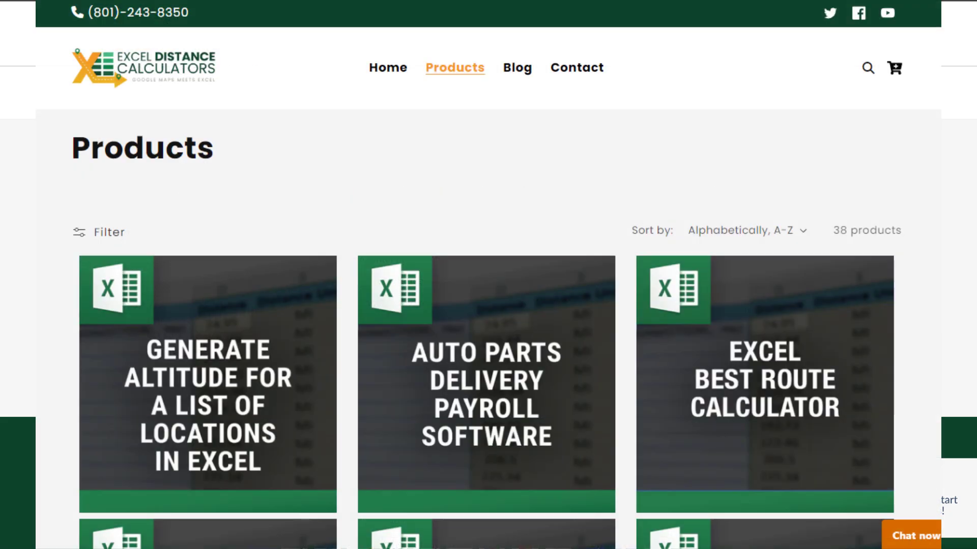
Browse the product listings on the Products page of the Excel Distance Calculators website
{"action": "scroll", "coordinate": [489, 275], "scroll_direction": "down", "scroll_amount": 10}
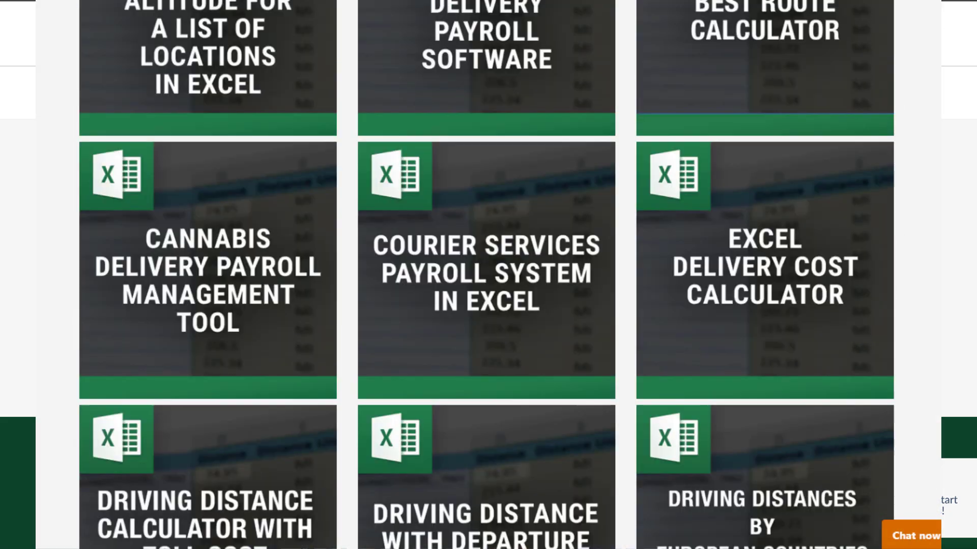
{"action": "scroll", "coordinate": [489, 275], "scroll_direction": "down", "scroll_amount": 10}
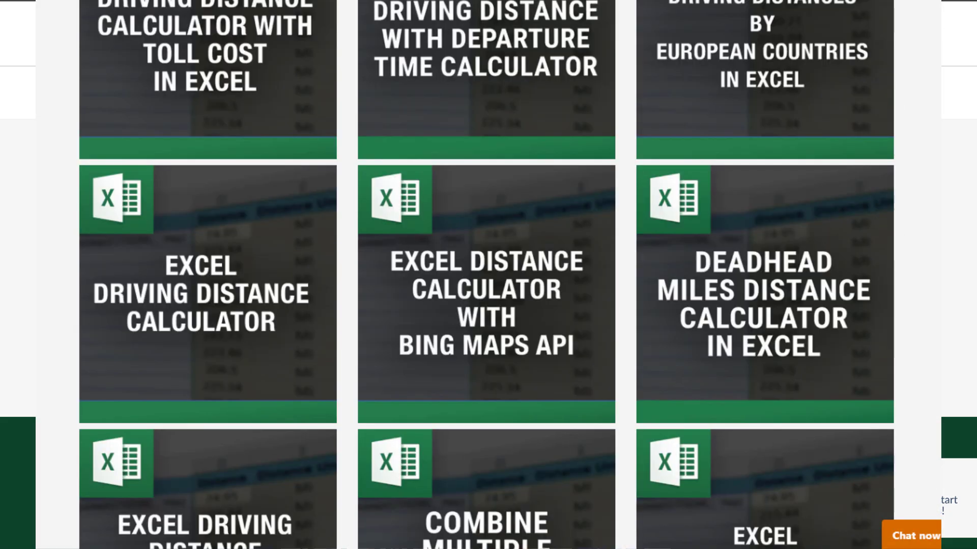
{"action": "scroll", "coordinate": [488, 275], "scroll_direction": "down", "scroll_amount": 12}
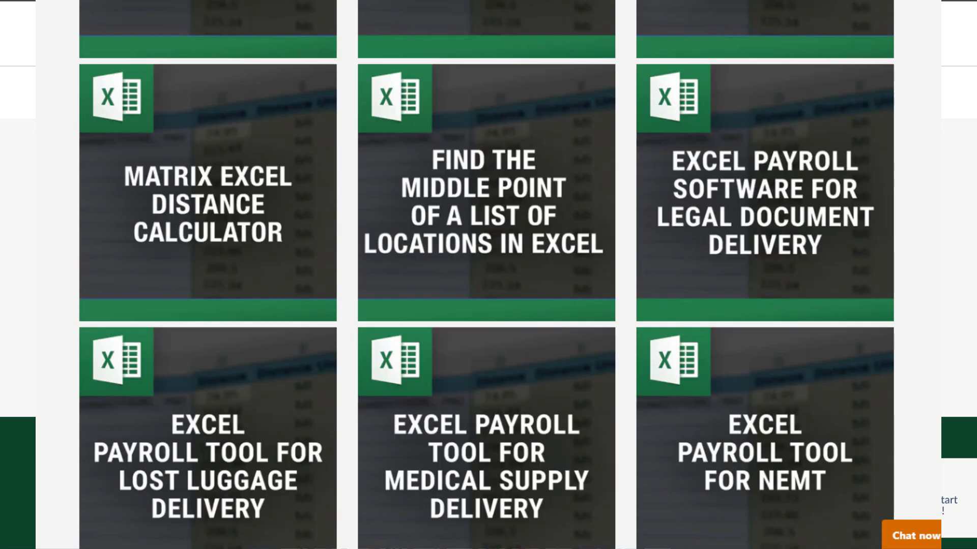
{"action": "scroll", "coordinate": [489, 275], "scroll_direction": "down", "scroll_amount": 3}
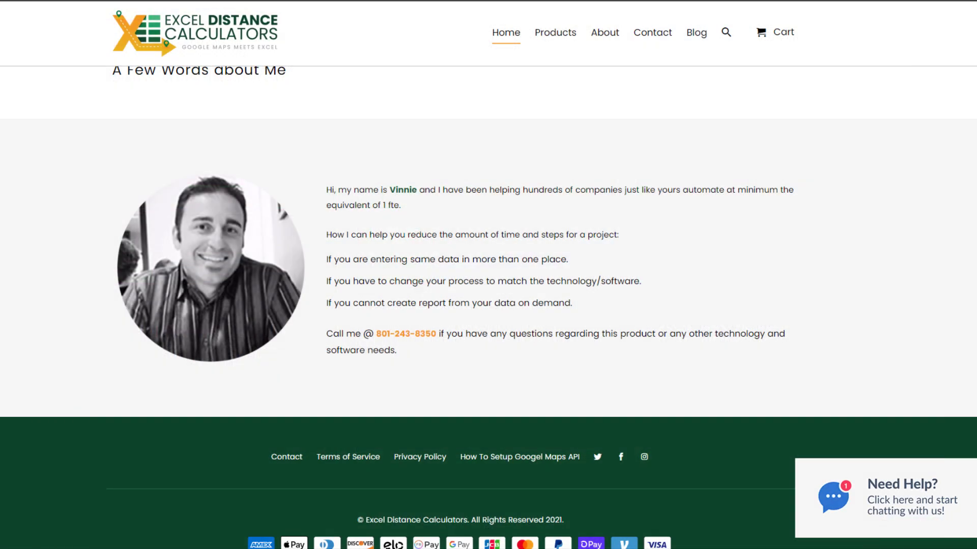